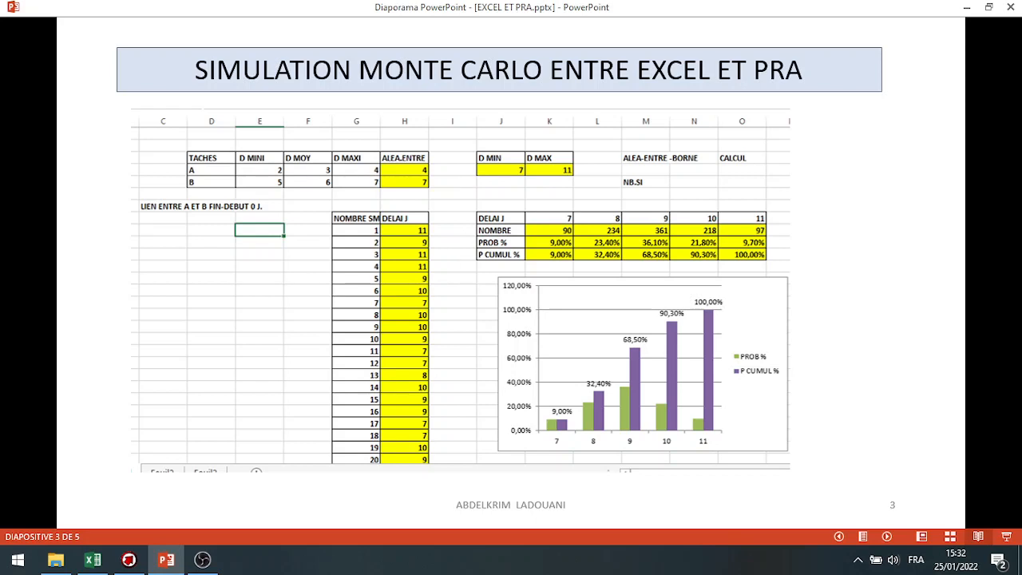
# - Review the slides showing the Excel Monte Carlo table, the PRA schedule of tasks A and B, and the PRA duration distribution graph
pyautogui.press('Right')
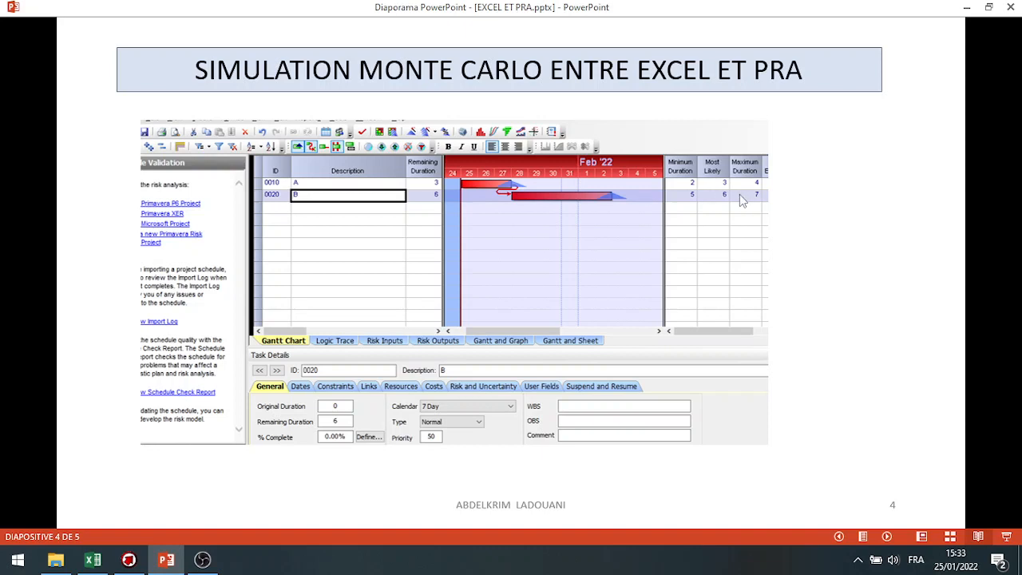
pyautogui.click(503, 281)
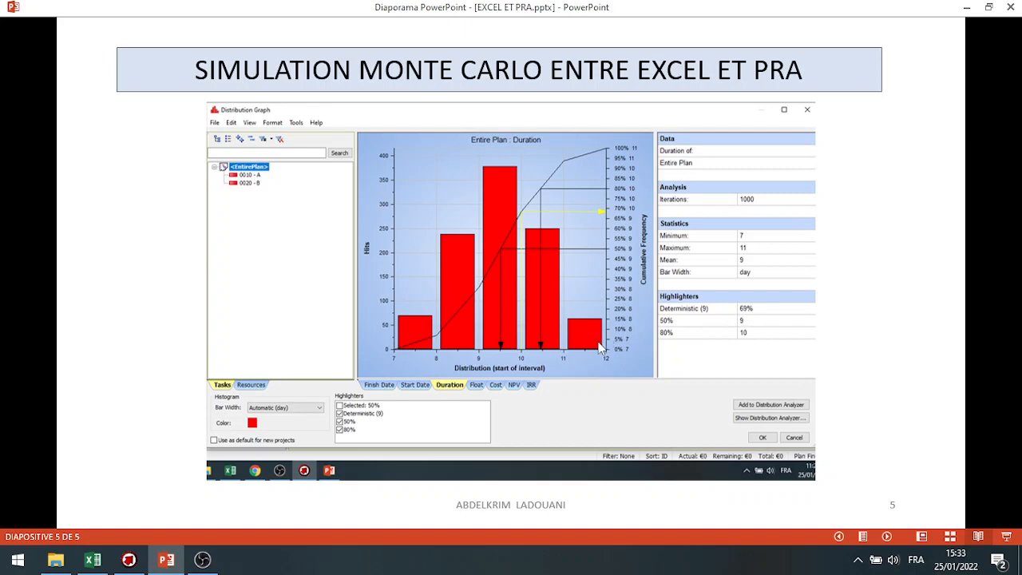
pyautogui.press('Left')
pyautogui.press('Left')
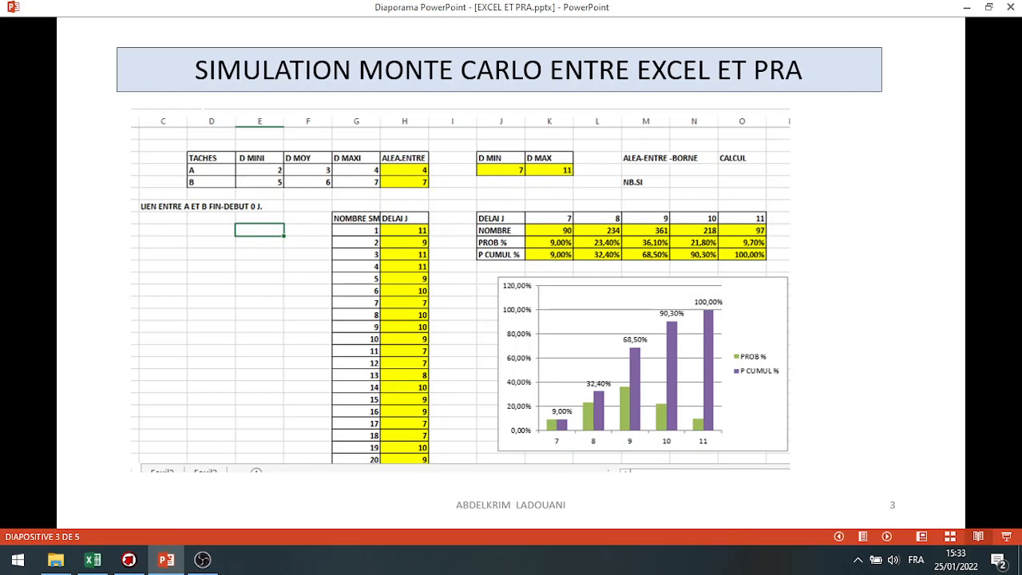
pyautogui.press('Right')
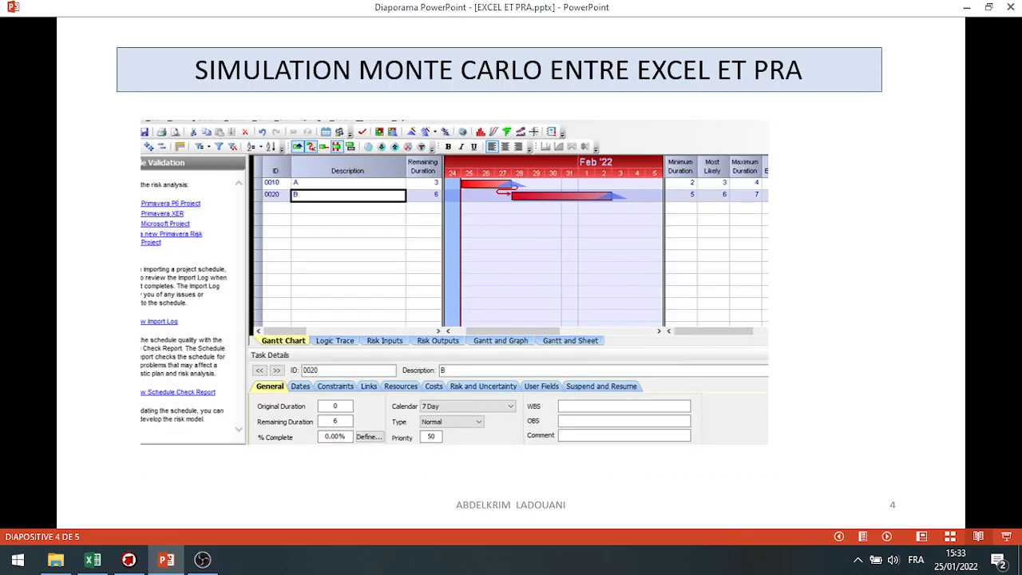
pyautogui.press('Right')
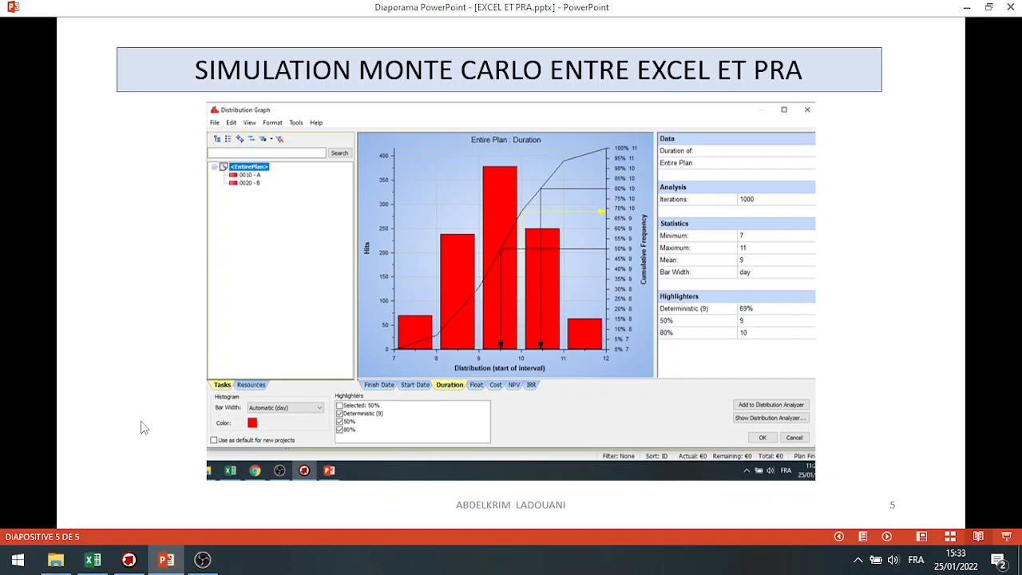
# - Switch to the EXCEL MTC.xlsx workbook in Excel, check task A's random duration formula, and recalculate the simulation three times
pyautogui.click(93, 562)
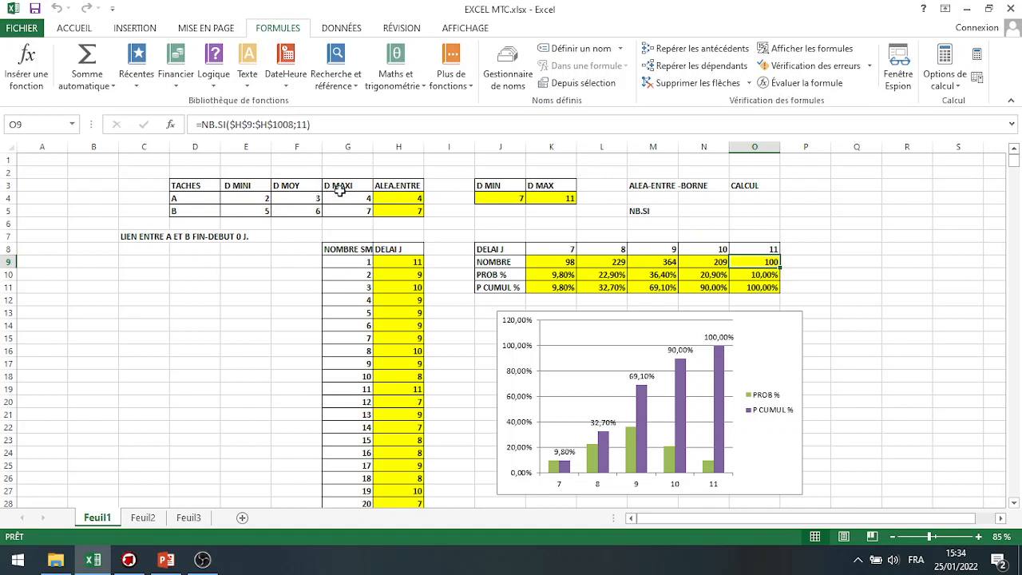
pyautogui.click(401, 198)
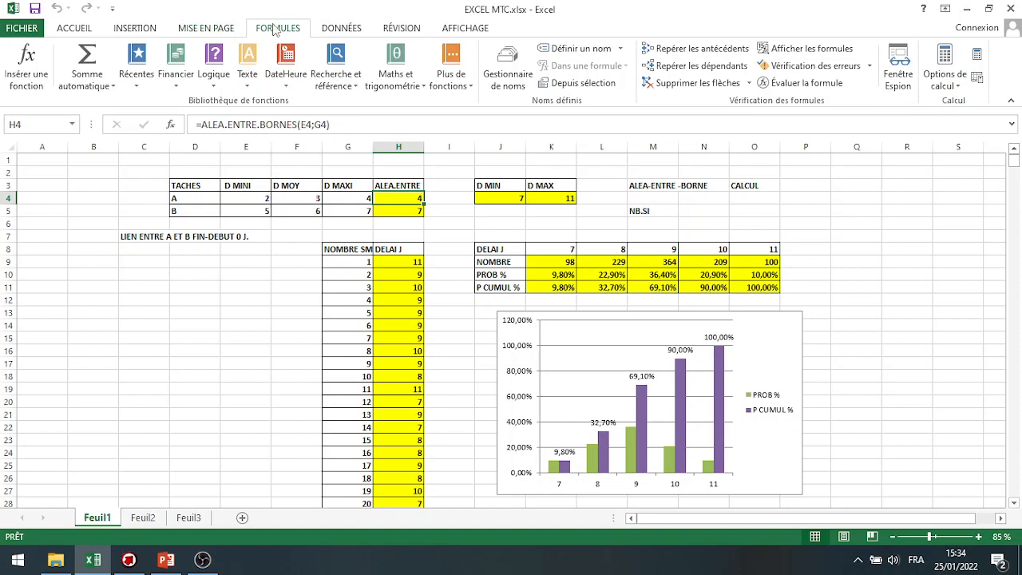
pyautogui.click(977, 55)
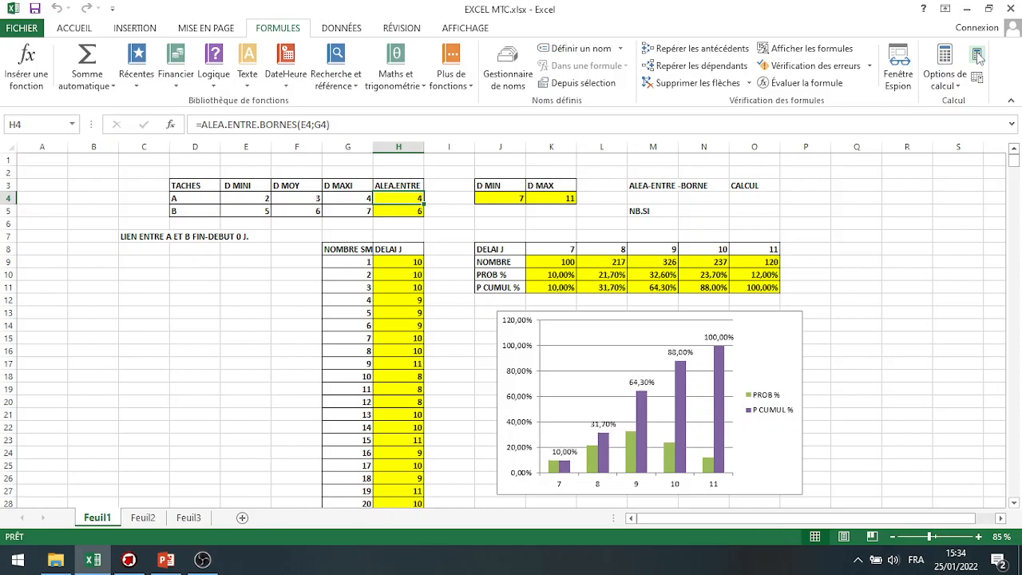
pyautogui.click(977, 56)
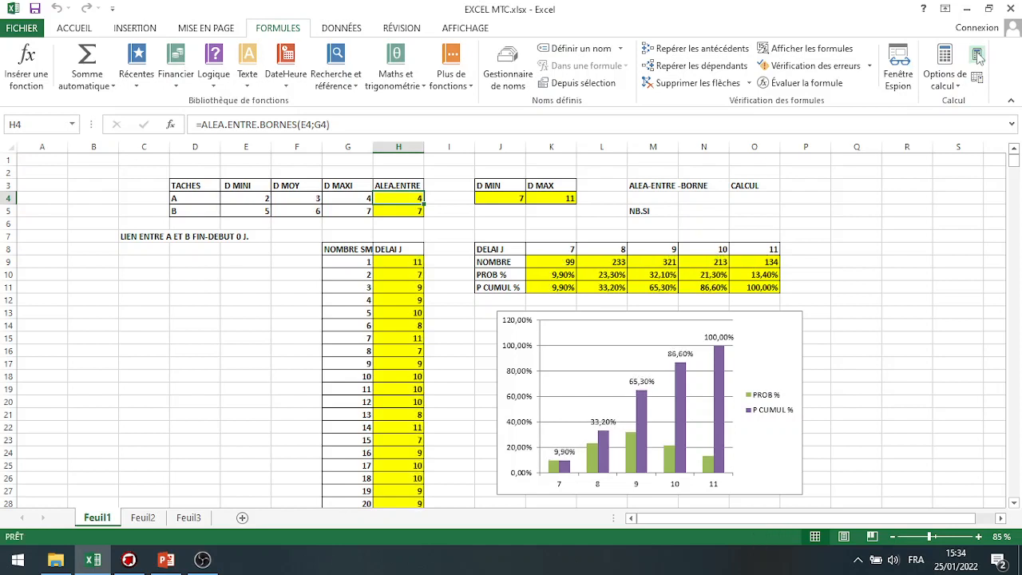
pyautogui.click(977, 56)
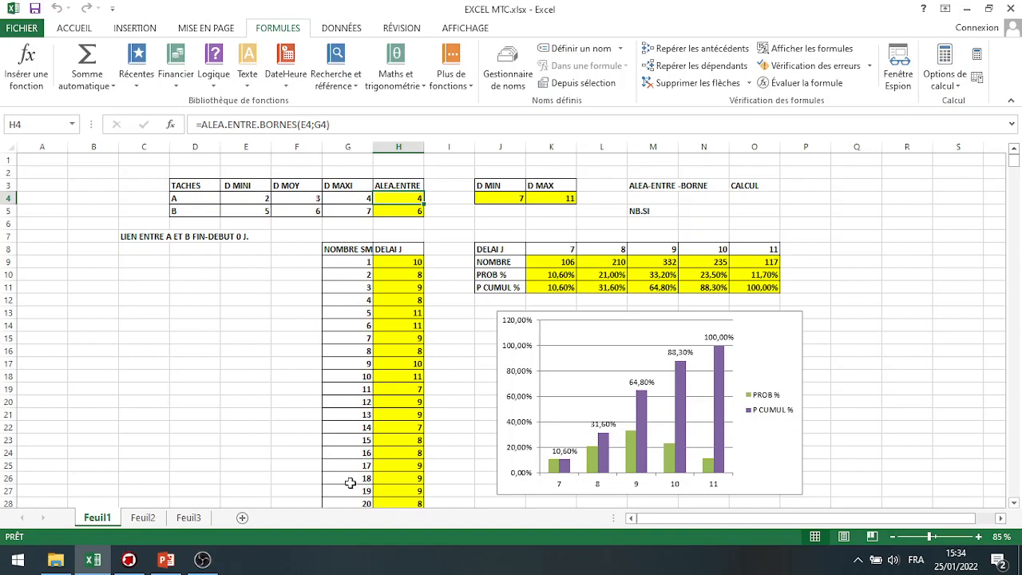
# - Create a data table over G9:H1008 for the 1000 simulations, using empty cell P6 as the column input cell
pyautogui.click(409, 261)
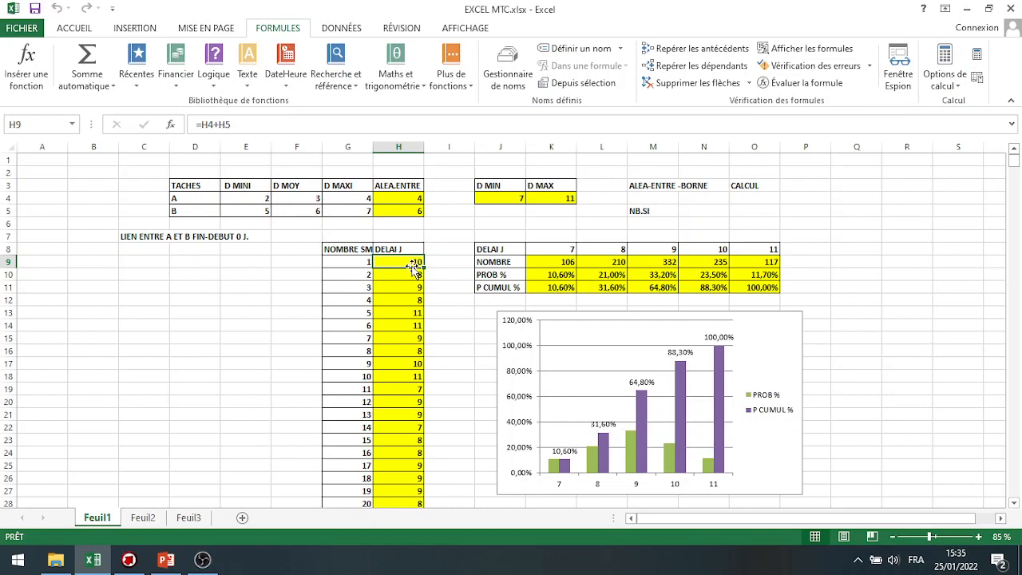
pyautogui.moveTo(356, 262); pyautogui.dragTo(397, 479)
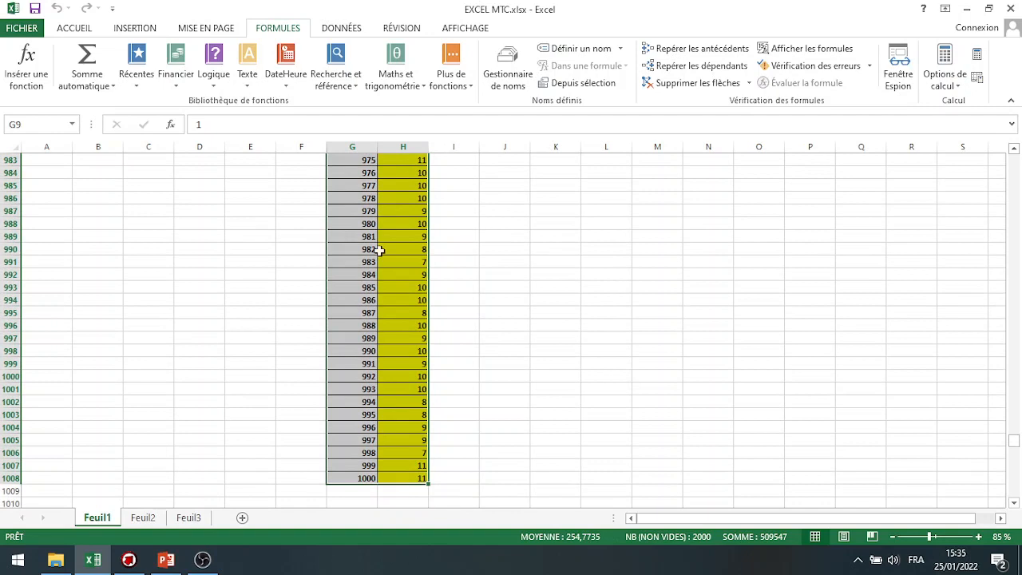
pyautogui.click(336, 28)
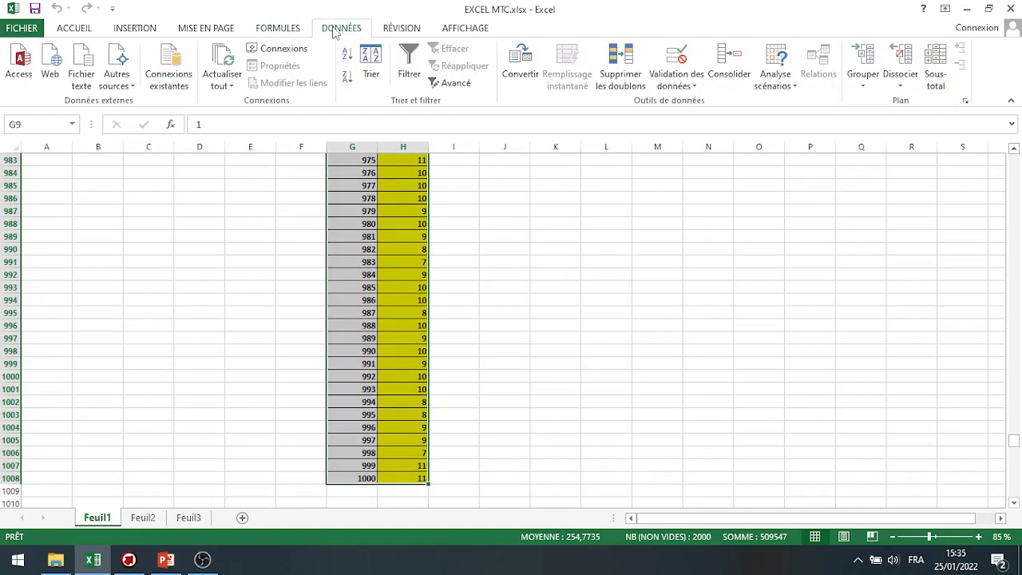
pyautogui.click(778, 72)
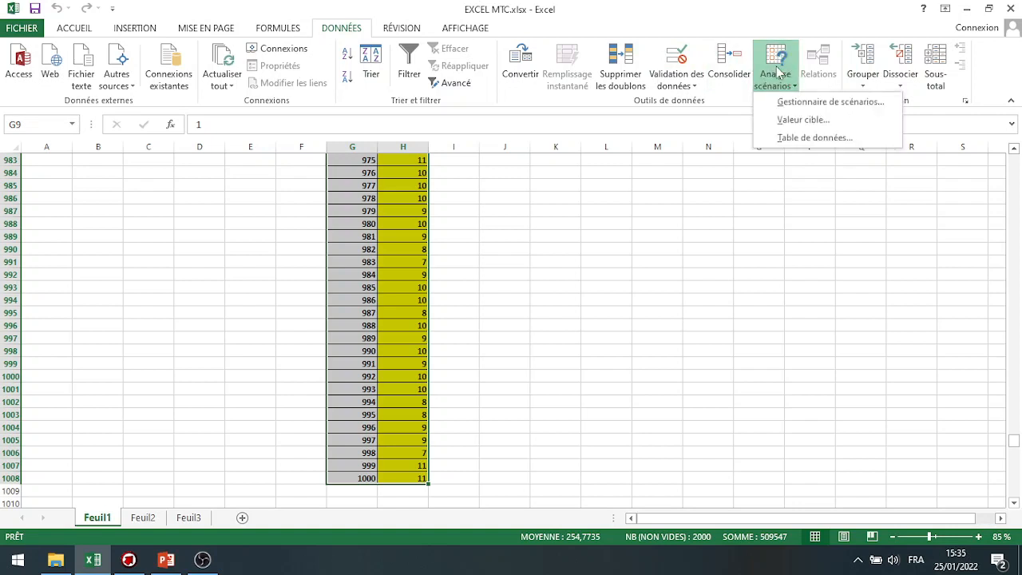
pyautogui.click(795, 140)
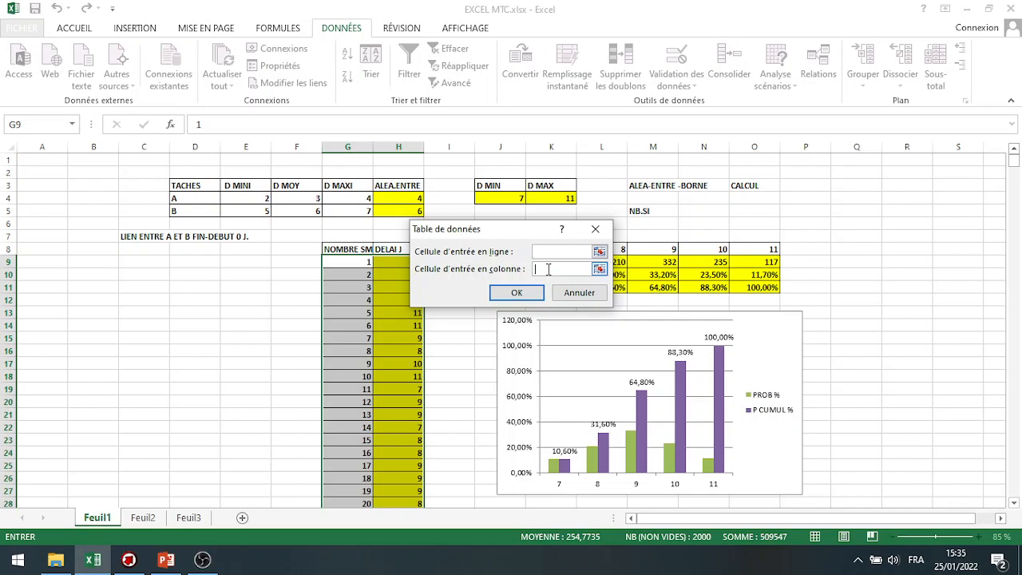
pyautogui.click(548, 270)
pyautogui.click(804, 222)
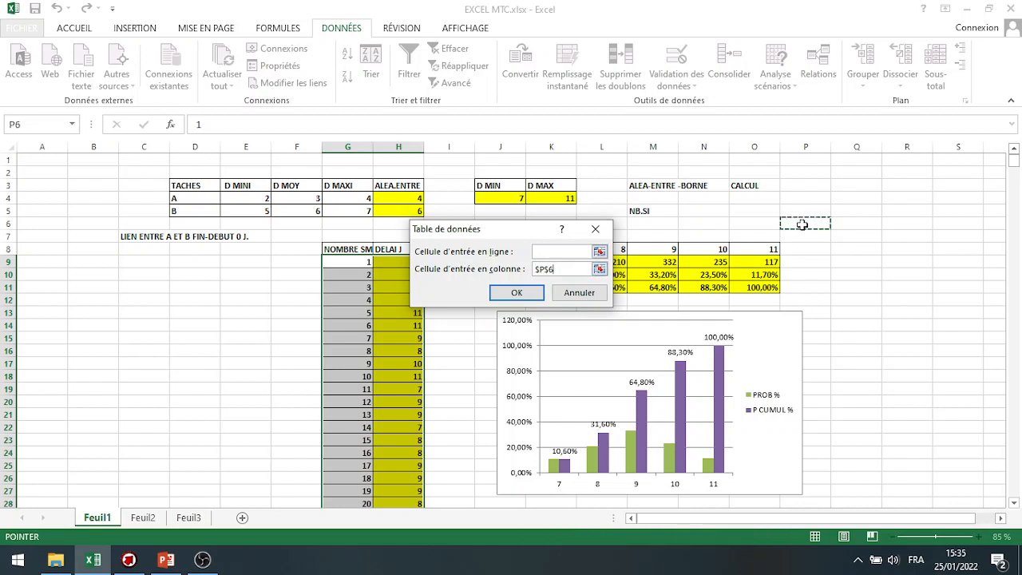
pyautogui.click(515, 293)
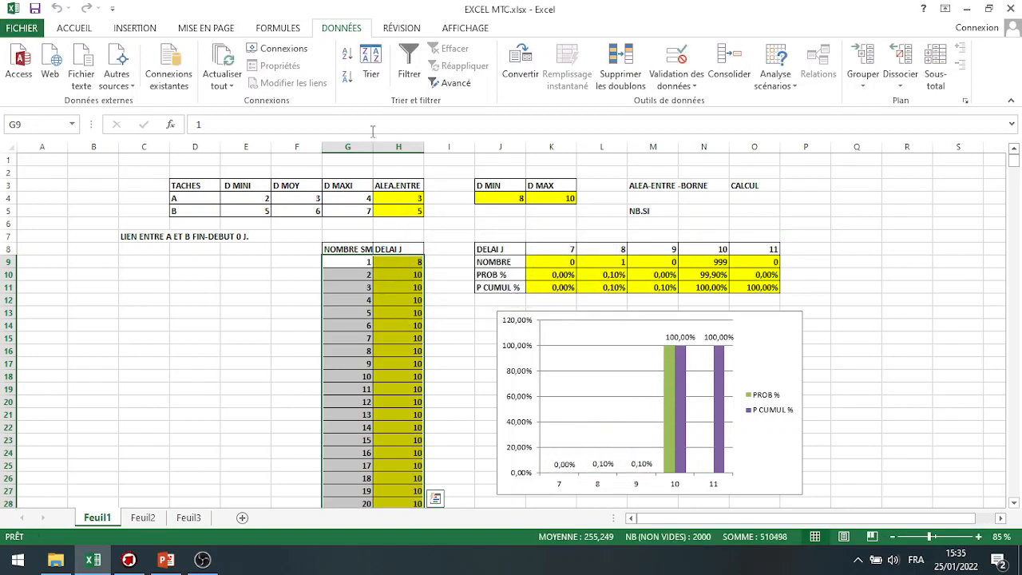
# - Recalculate the workbook twice to refresh the simulated delays, probability table and chart
pyautogui.click(280, 30)
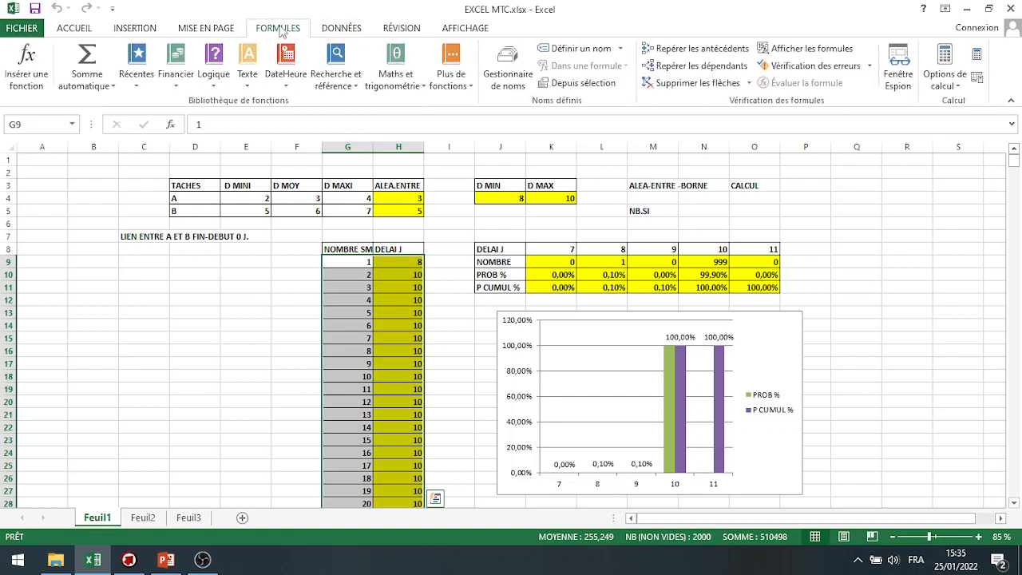
pyautogui.click(978, 56)
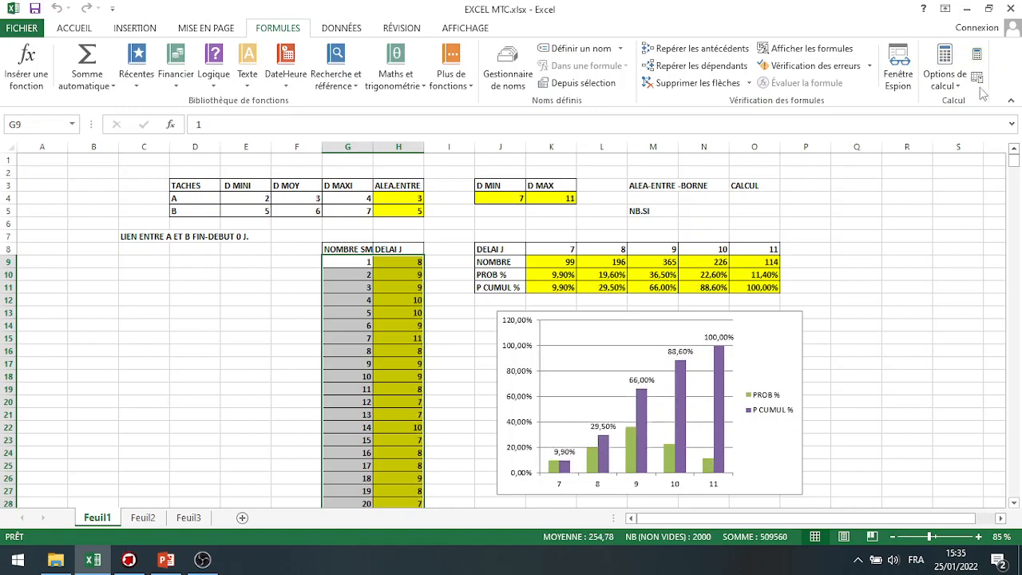
pyautogui.click(978, 57)
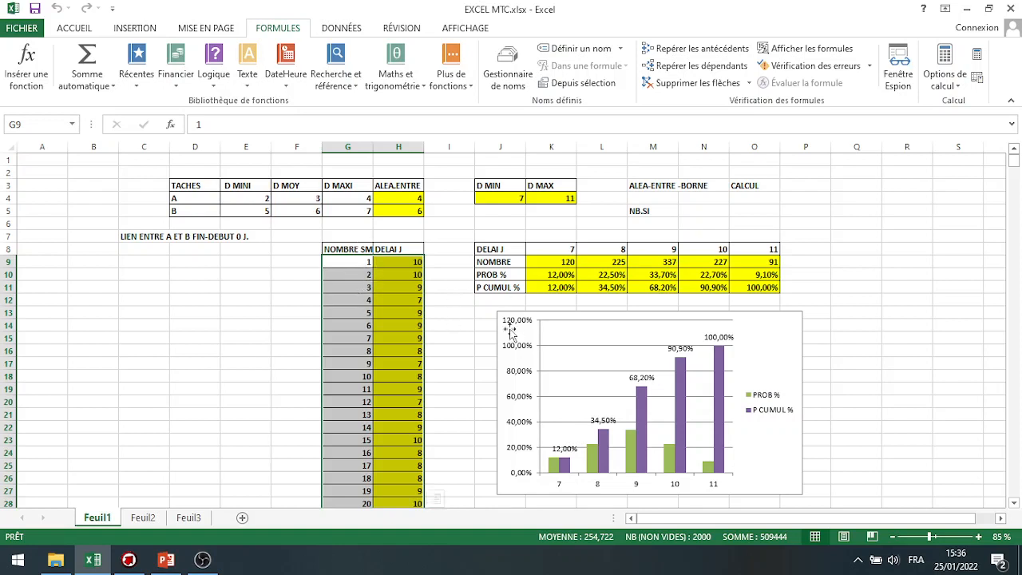
# - Examine the formulas under D MIN and D MAX and the delay values heading the DELAI J row
pyautogui.click(567, 262)
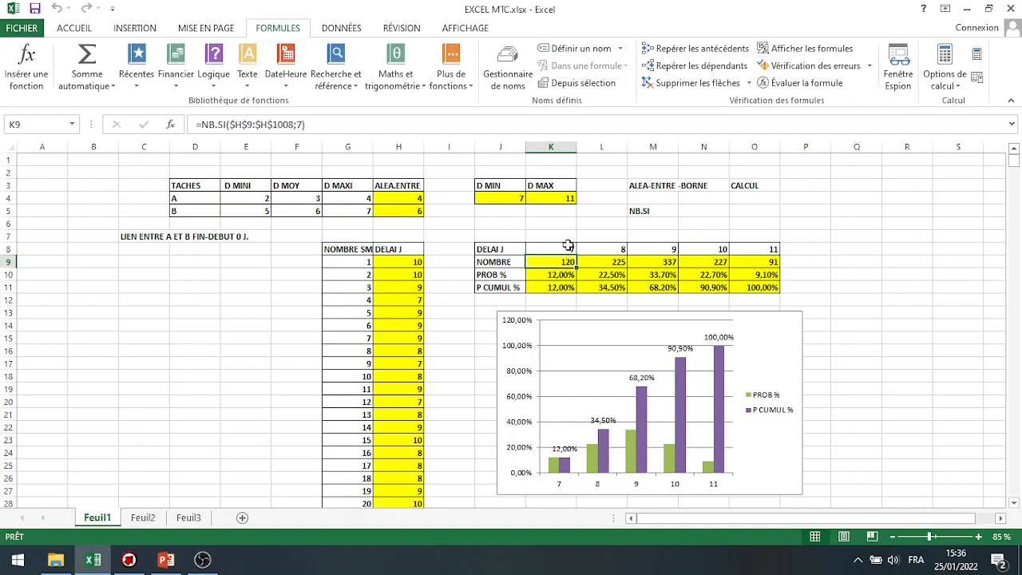
pyautogui.click(518, 198)
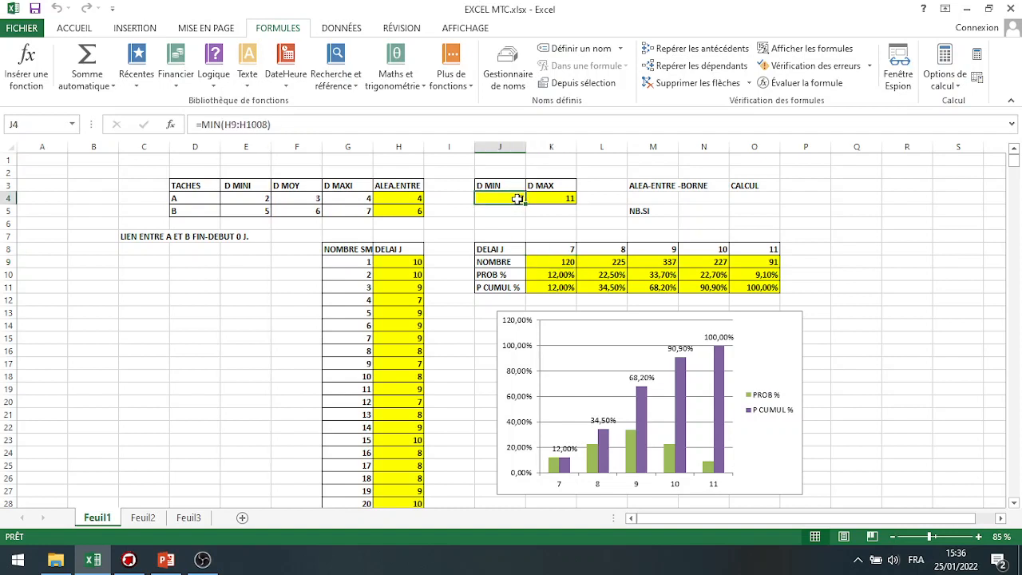
pyautogui.click(546, 199)
pyautogui.click(510, 198)
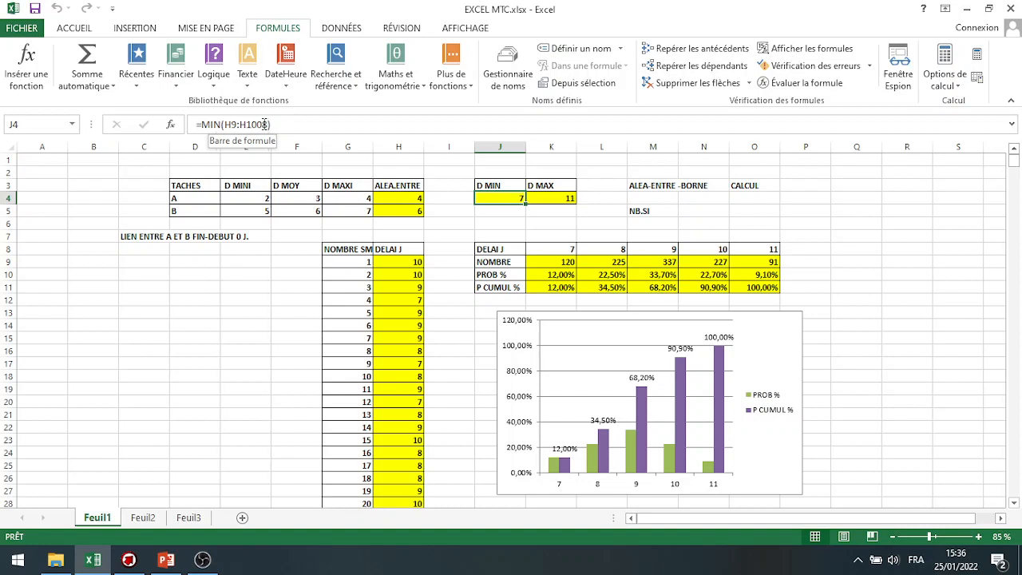
pyautogui.click(549, 198)
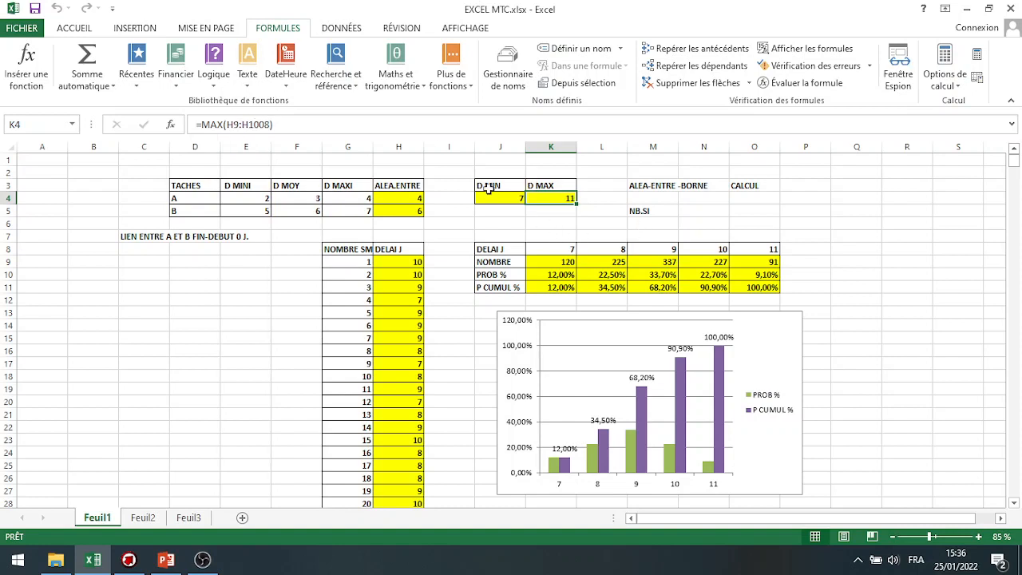
pyautogui.click(563, 249)
pyautogui.click(609, 248)
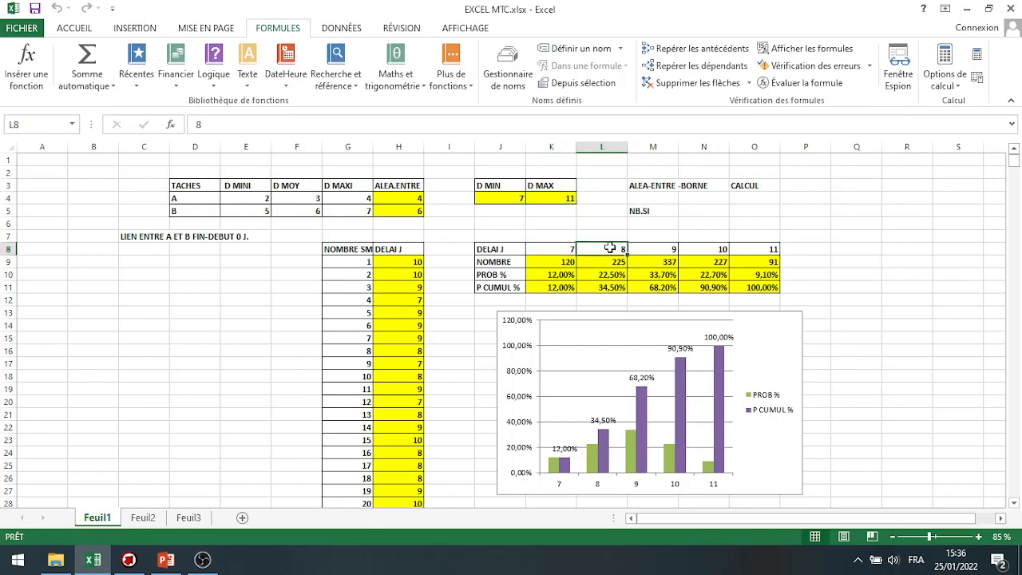
pyautogui.click(653, 248)
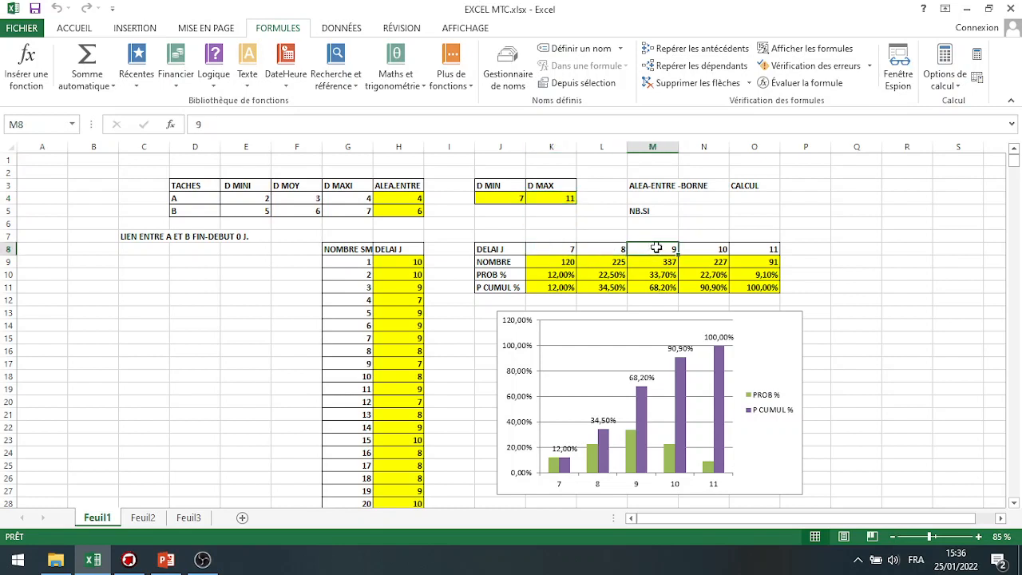
pyautogui.moveTo(716, 249); pyautogui.dragTo(747, 246)
pyautogui.click(747, 247)
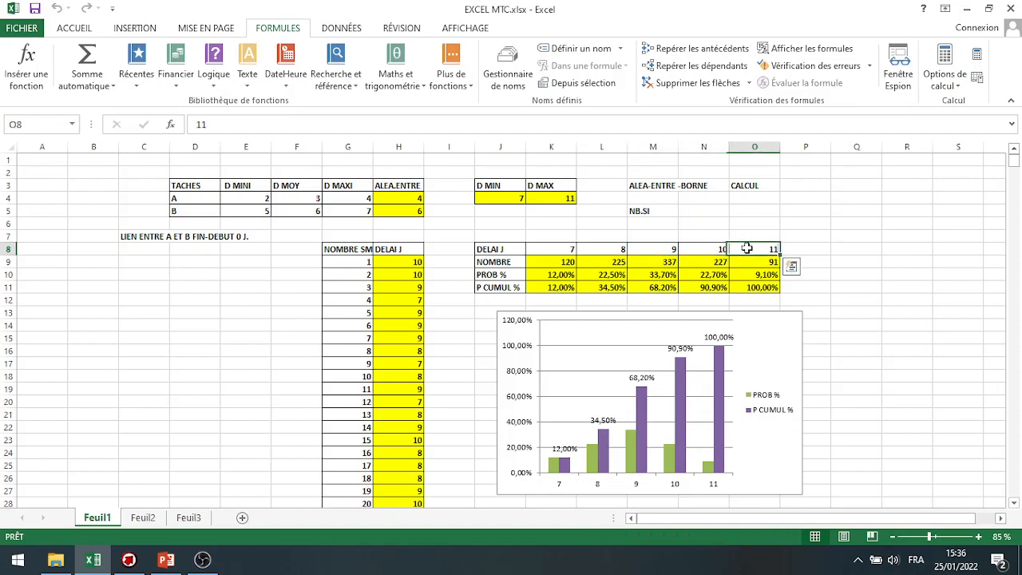
# - Examine the NB.SI formulas in the NOMBRE row and the formulas in the PROB % and P CUMUL % rows
pyautogui.click(561, 262)
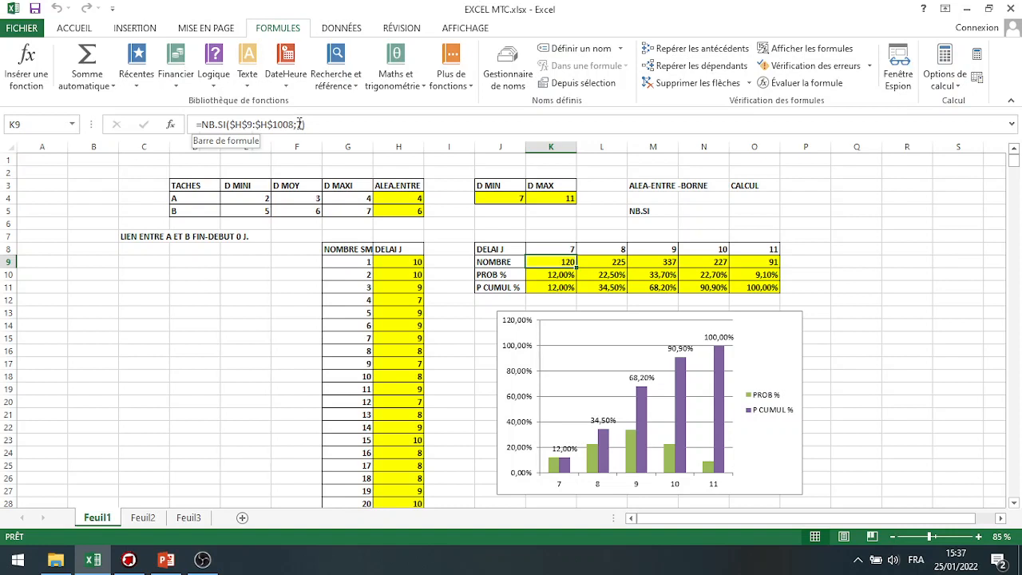
pyautogui.click(595, 262)
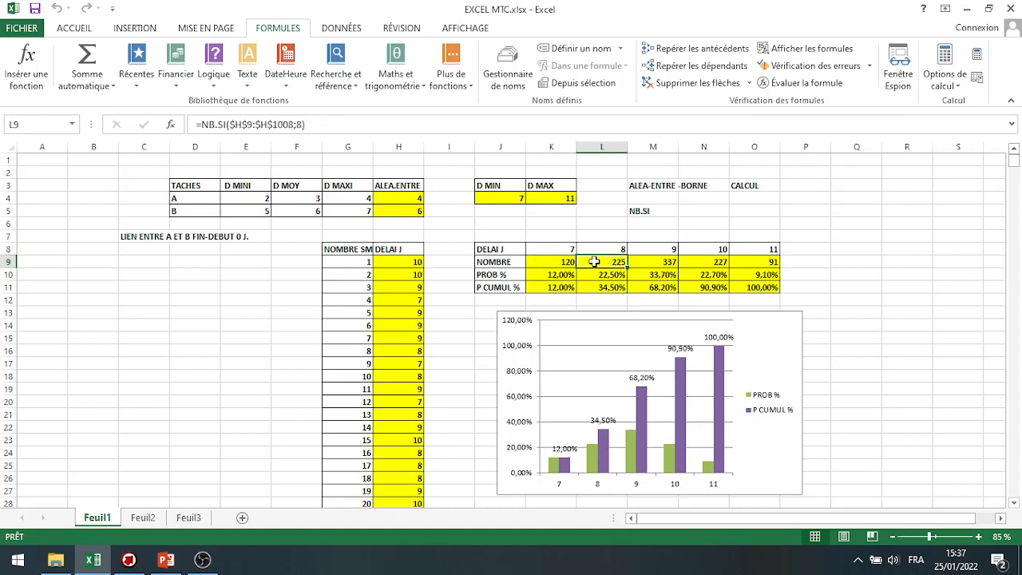
pyautogui.click(650, 261)
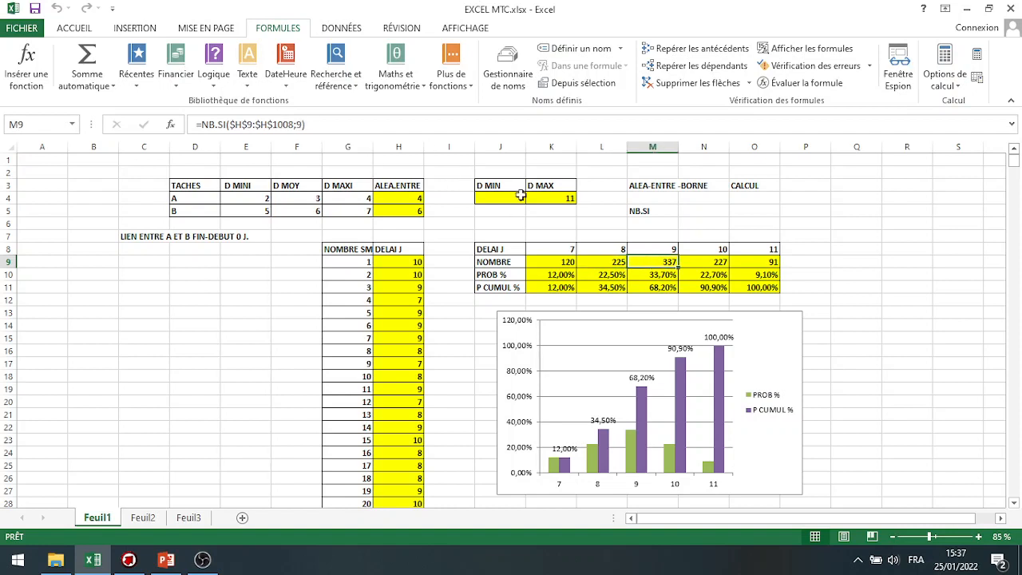
pyautogui.click(696, 262)
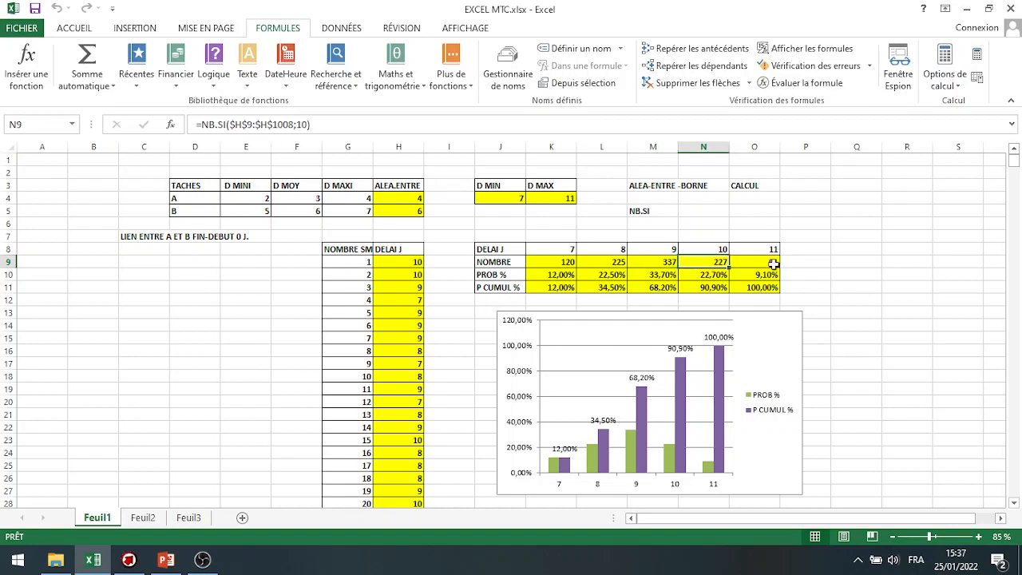
pyautogui.click(564, 276)
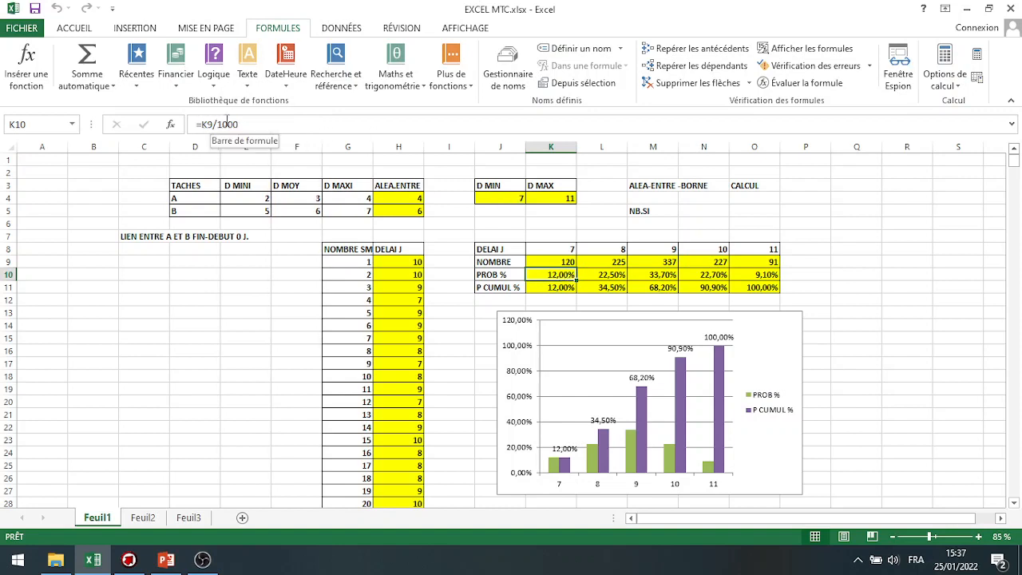
pyautogui.click(612, 274)
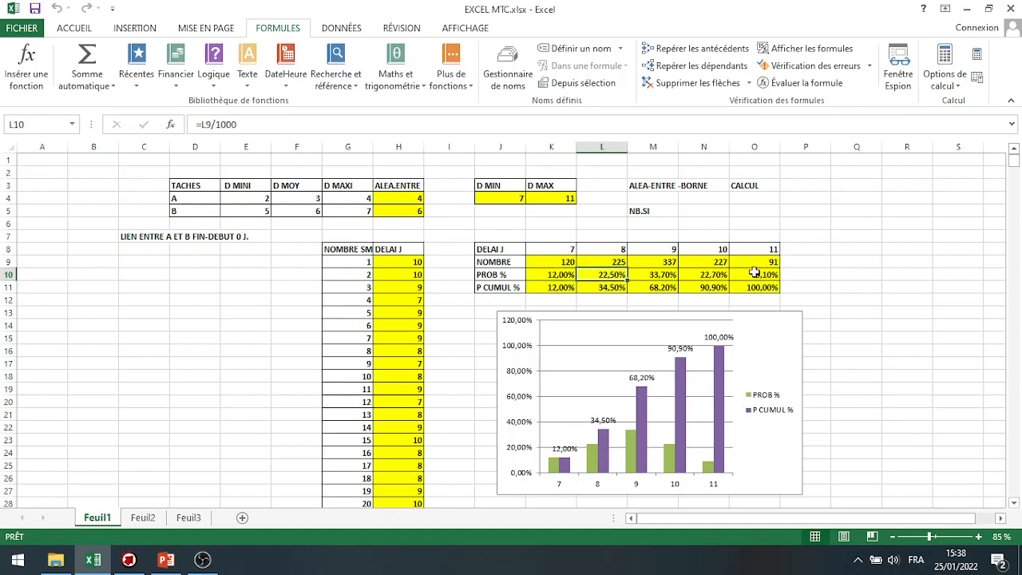
pyautogui.click(557, 292)
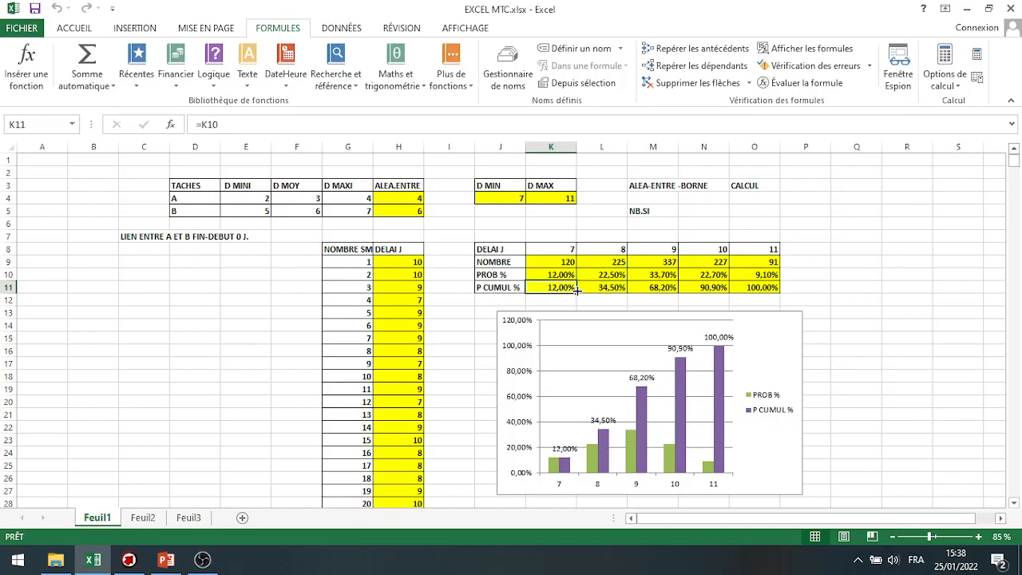
pyautogui.click(586, 290)
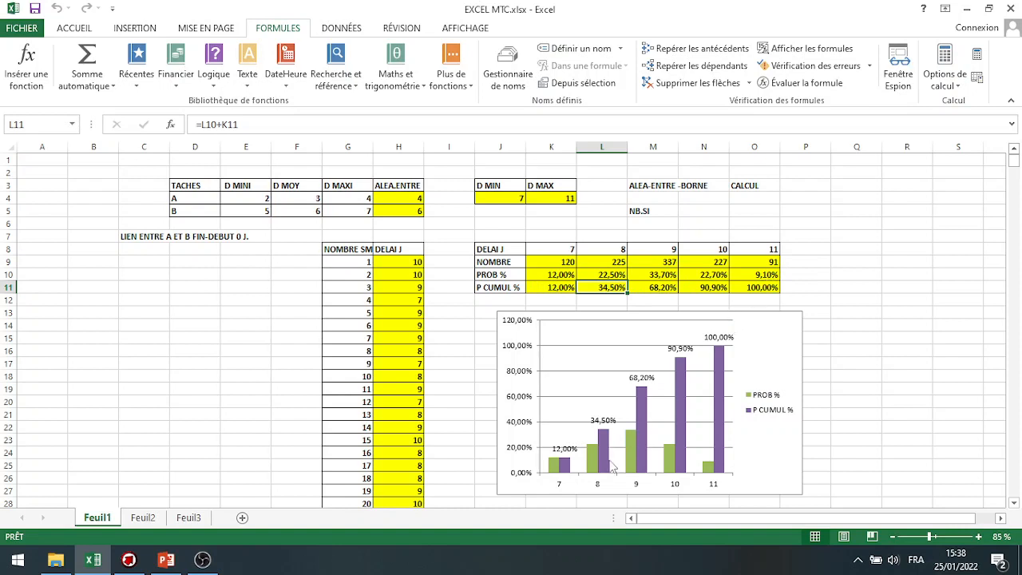
# - Switch to Primavera Risk Analysis and start a 1000-iteration risk analysis of the two-task plan with stepping and the Distribution Graph enabled
pyautogui.moveTo(605, 470)
pyautogui.click(128, 561)
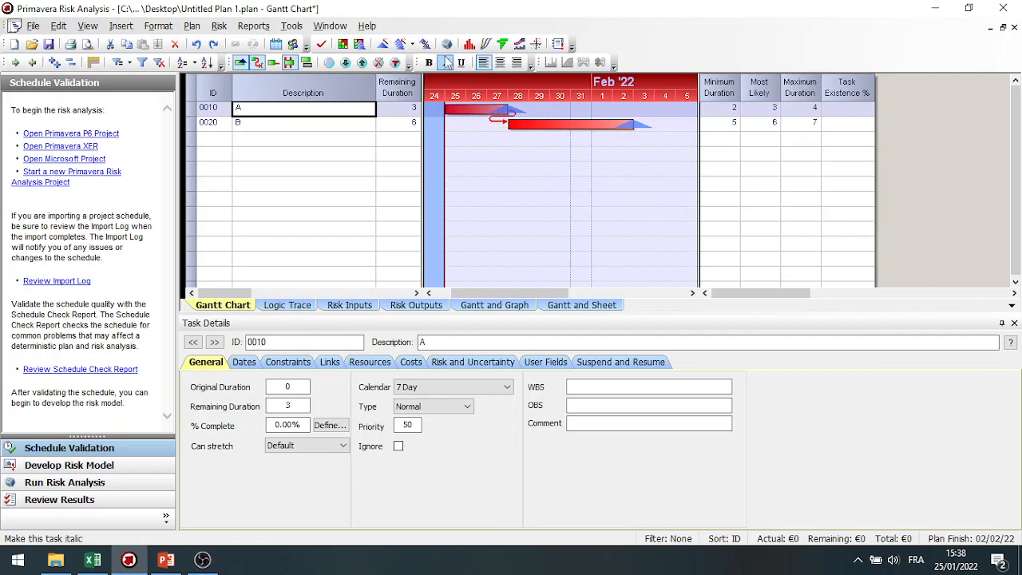
pyautogui.click(447, 45)
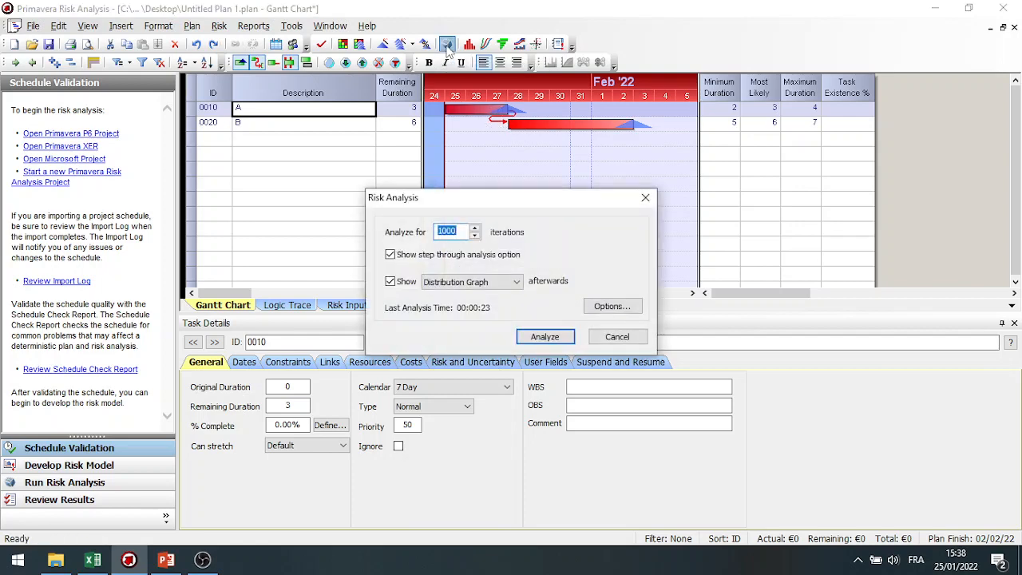
pyautogui.click(545, 337)
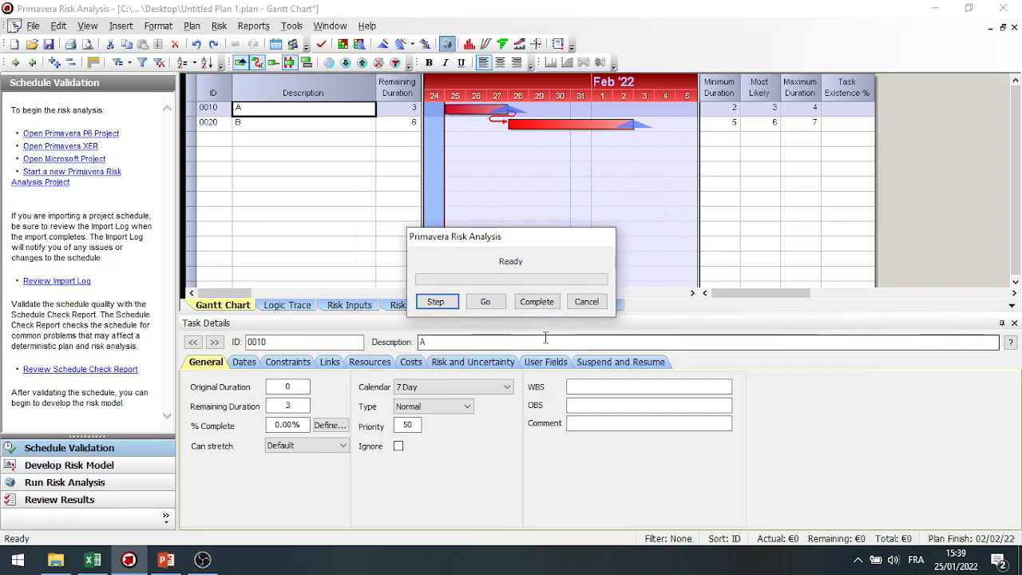
# - Step through the first five iterations one at a time to observe the sampled durations of tasks A and B
pyautogui.click(436, 303)
pyautogui.click(438, 308)
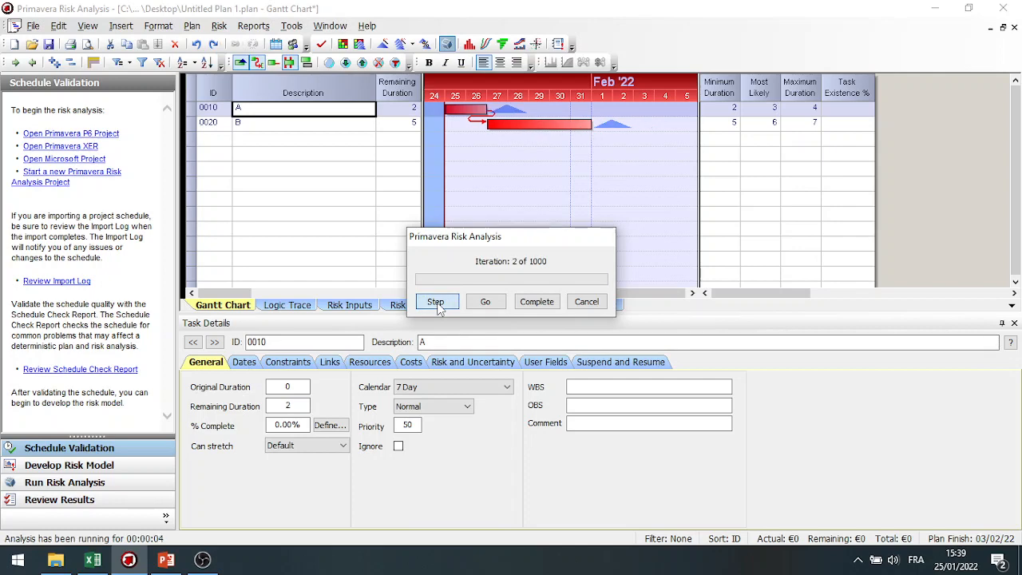
pyautogui.click(437, 308)
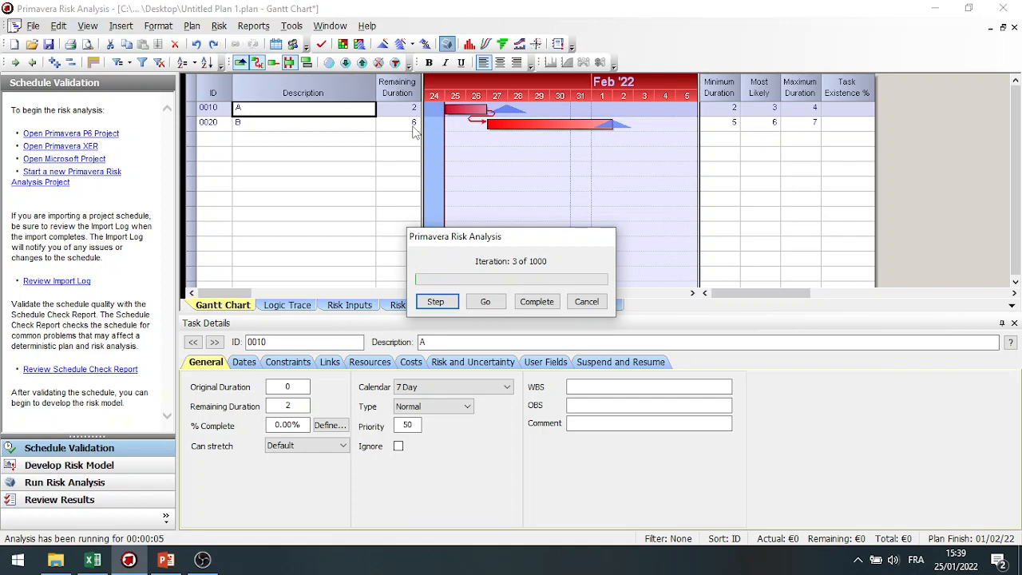
pyautogui.click(439, 302)
pyautogui.click(440, 301)
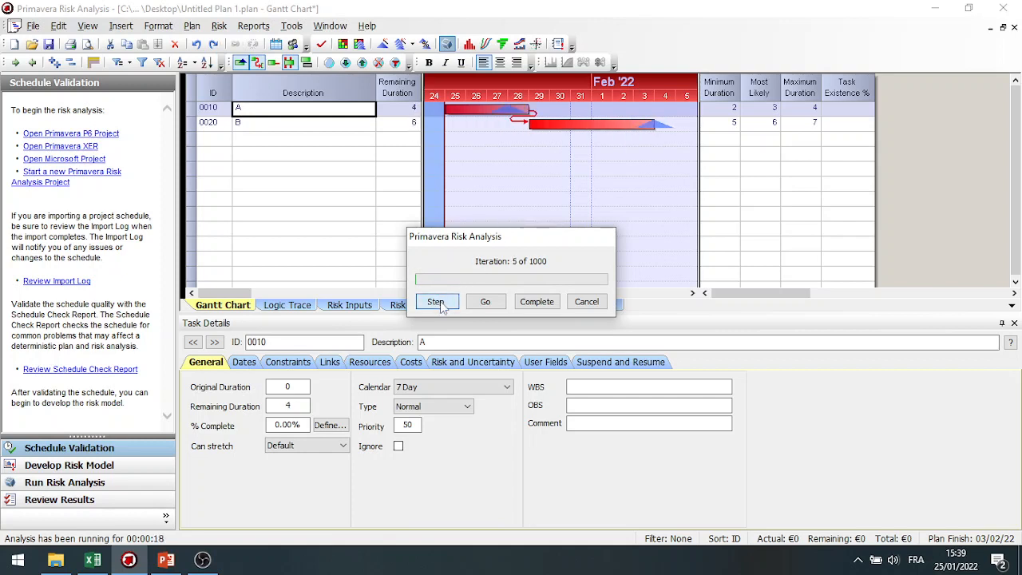
# - Let the iterations run continuously, pause them briefly, and complete the rest of the analysis to produce the Distribution Graph
pyautogui.click(484, 303)
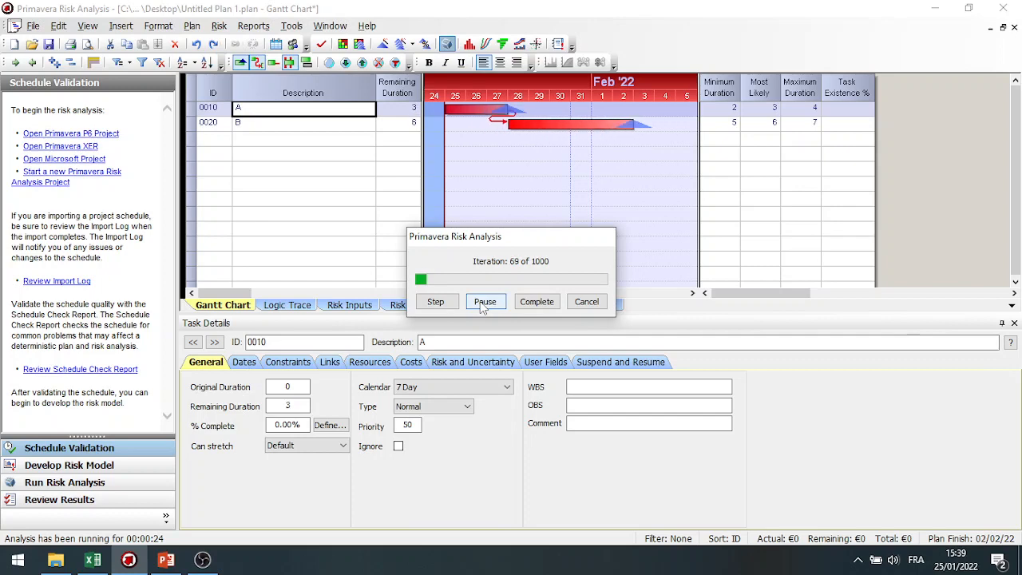
pyautogui.click(484, 302)
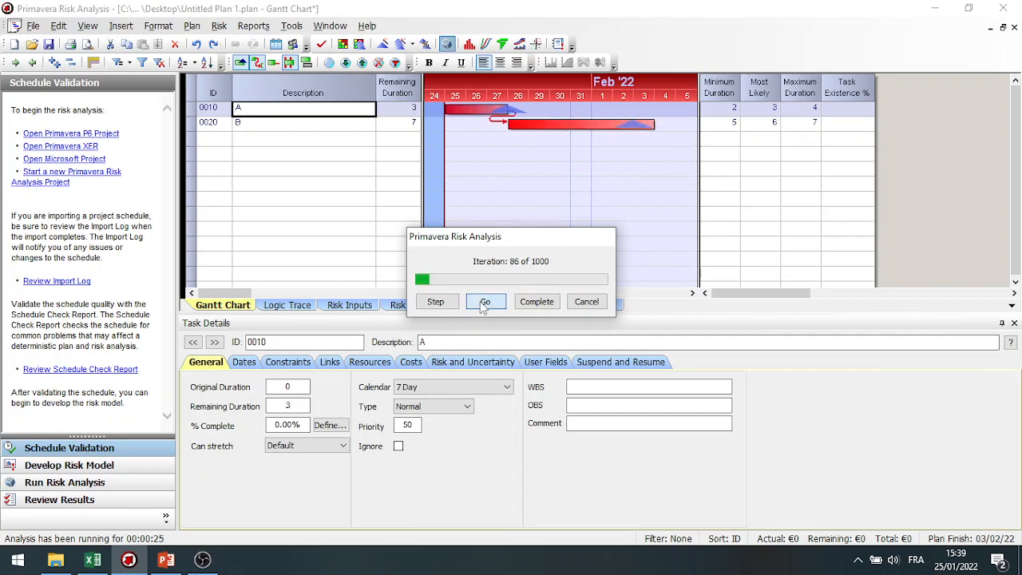
pyautogui.click(539, 301)
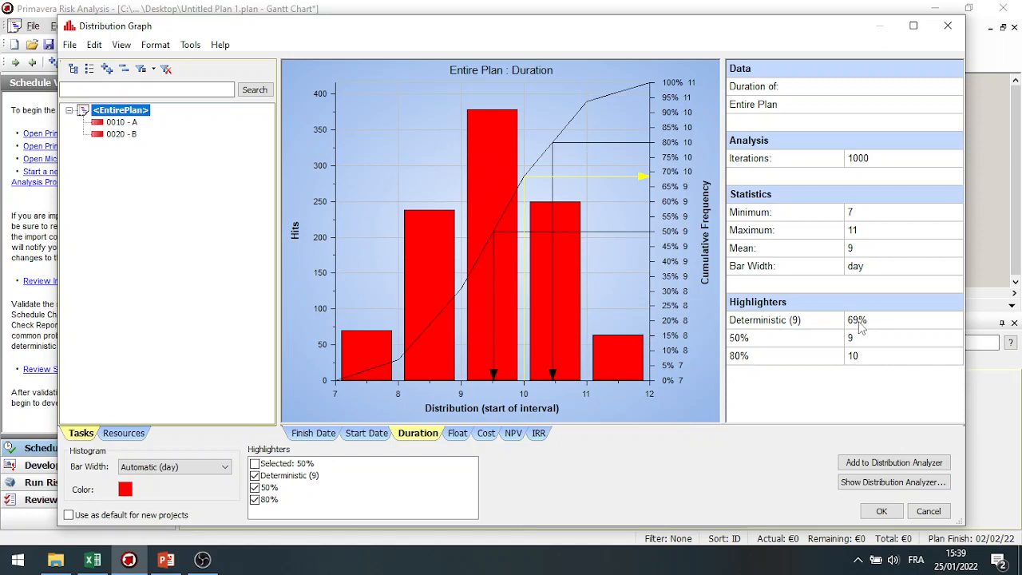
# - Add the Entire Plan duration to the Distribution Analyzer, examine its cumulative probability curve, and close the analyzer
pyautogui.click(896, 464)
pyautogui.click(886, 482)
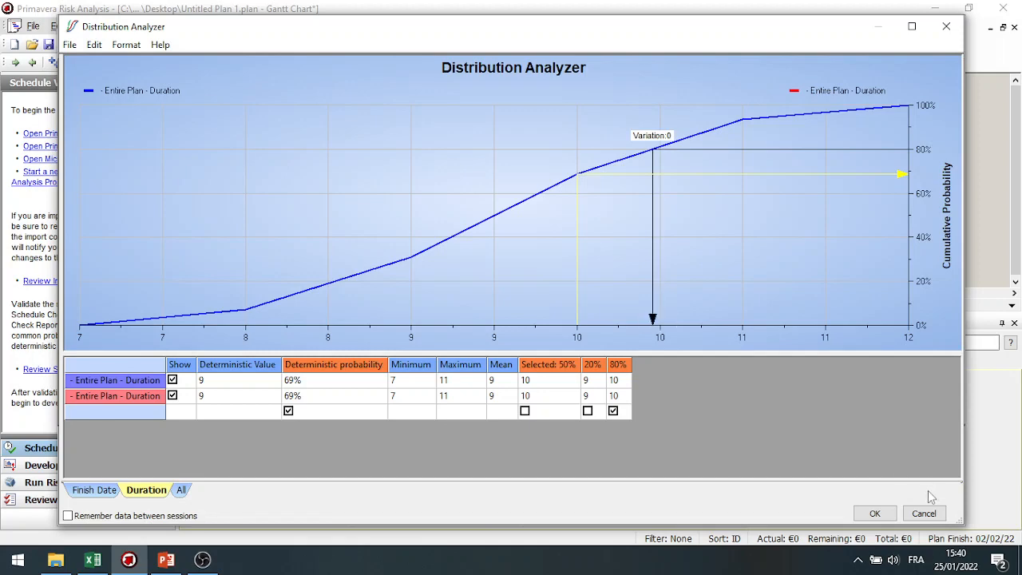
pyautogui.click(916, 514)
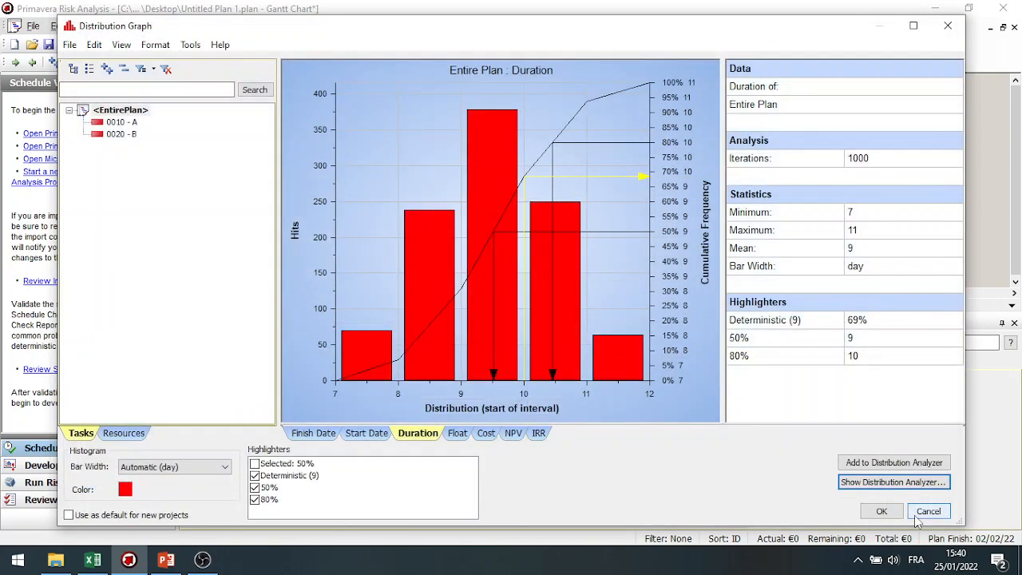